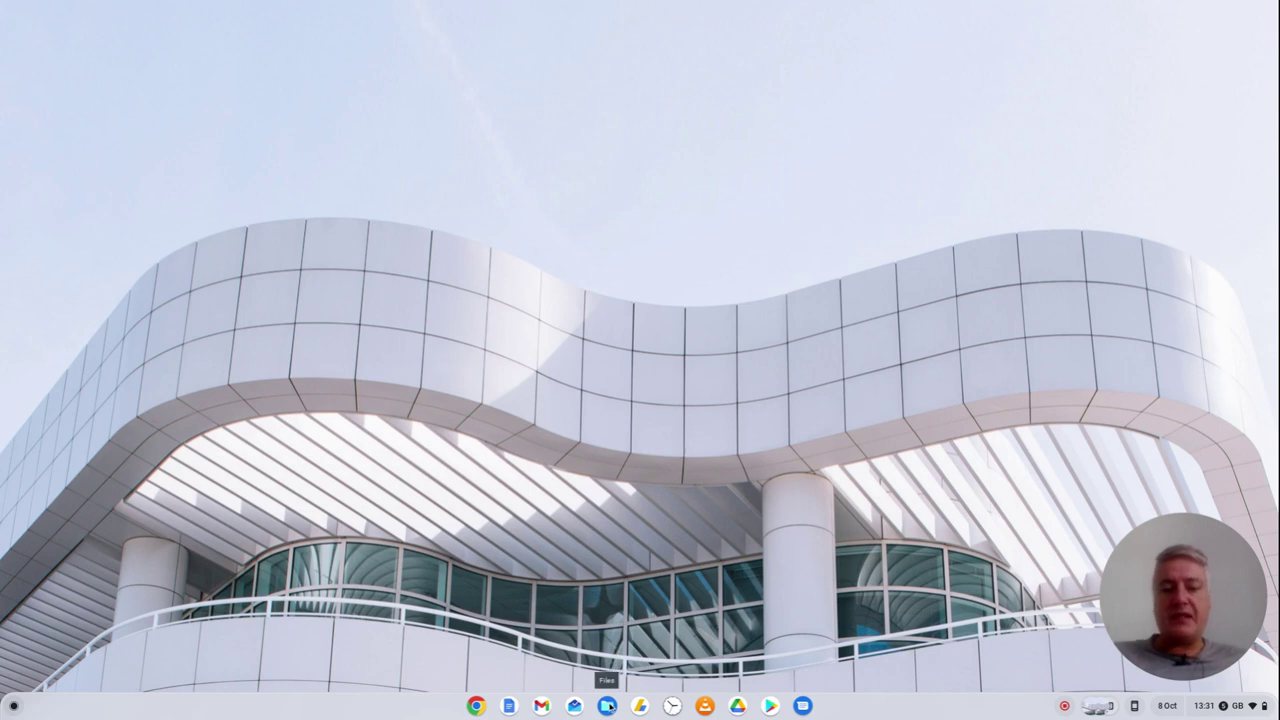
Open the DTPM Sydney audio file from the Downloads folder in Files.
{"action": "left_click", "coordinate": [607, 705]}
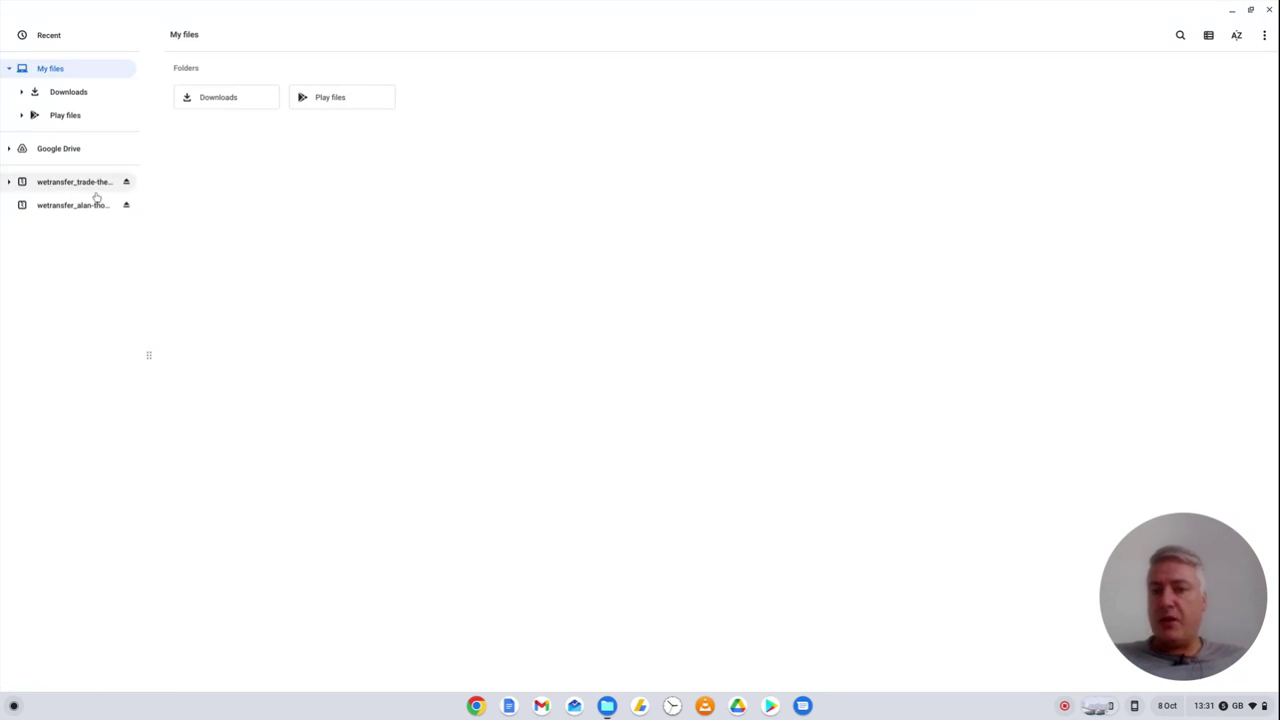
{"action": "left_click", "coordinate": [217, 102]}
{"action": "double_click", "coordinate": [208, 100]}
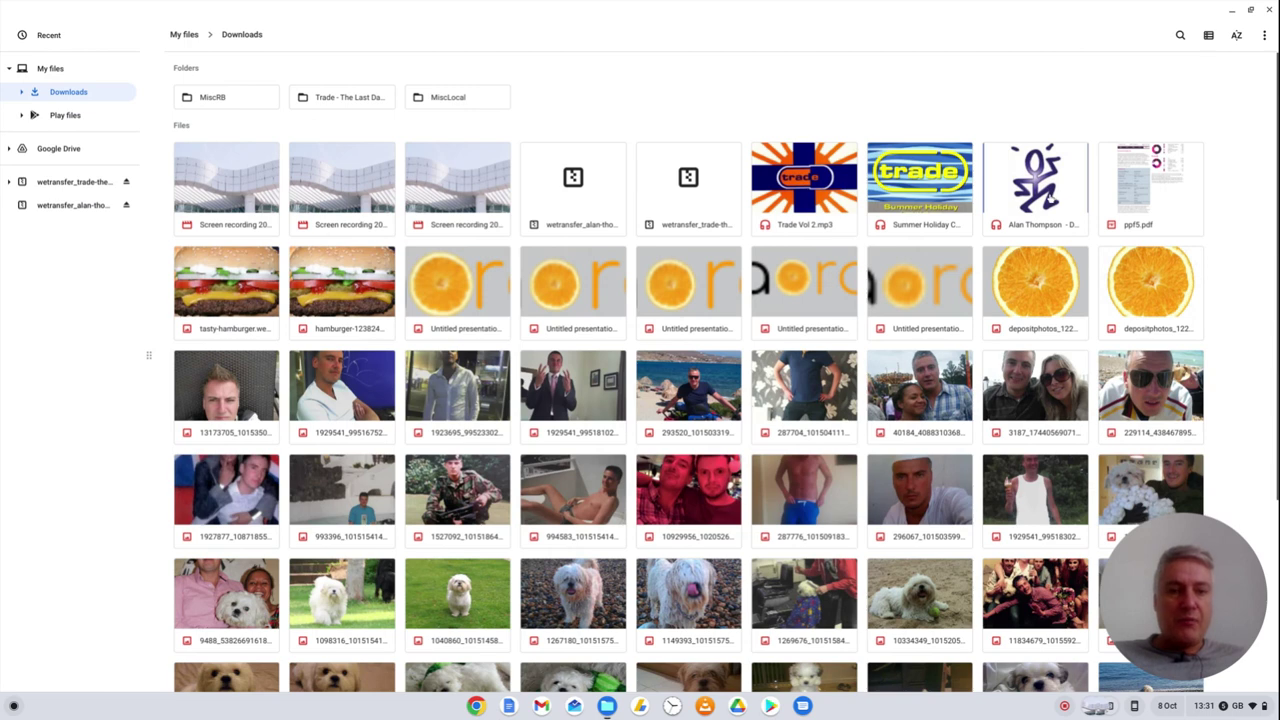
{"action": "double_click", "coordinate": [1048, 198]}
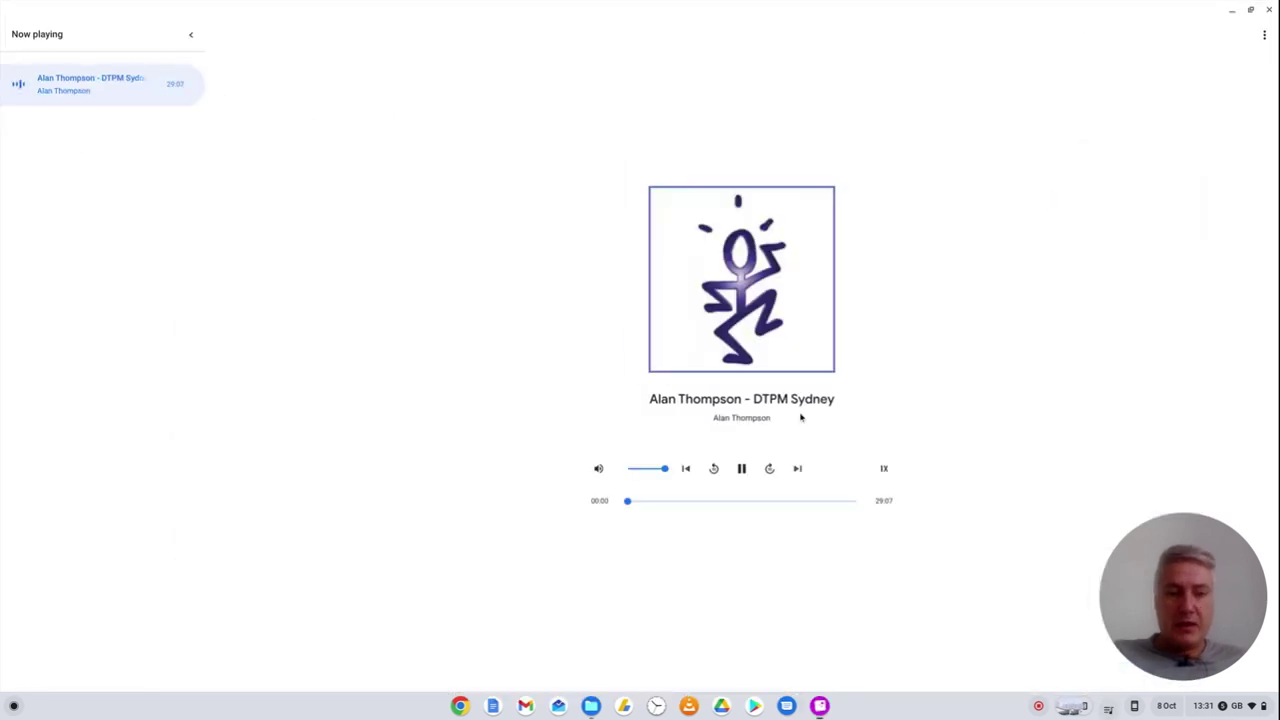
Pause the DTPM Sydney track at 00:00.
{"action": "left_click", "coordinate": [743, 470]}
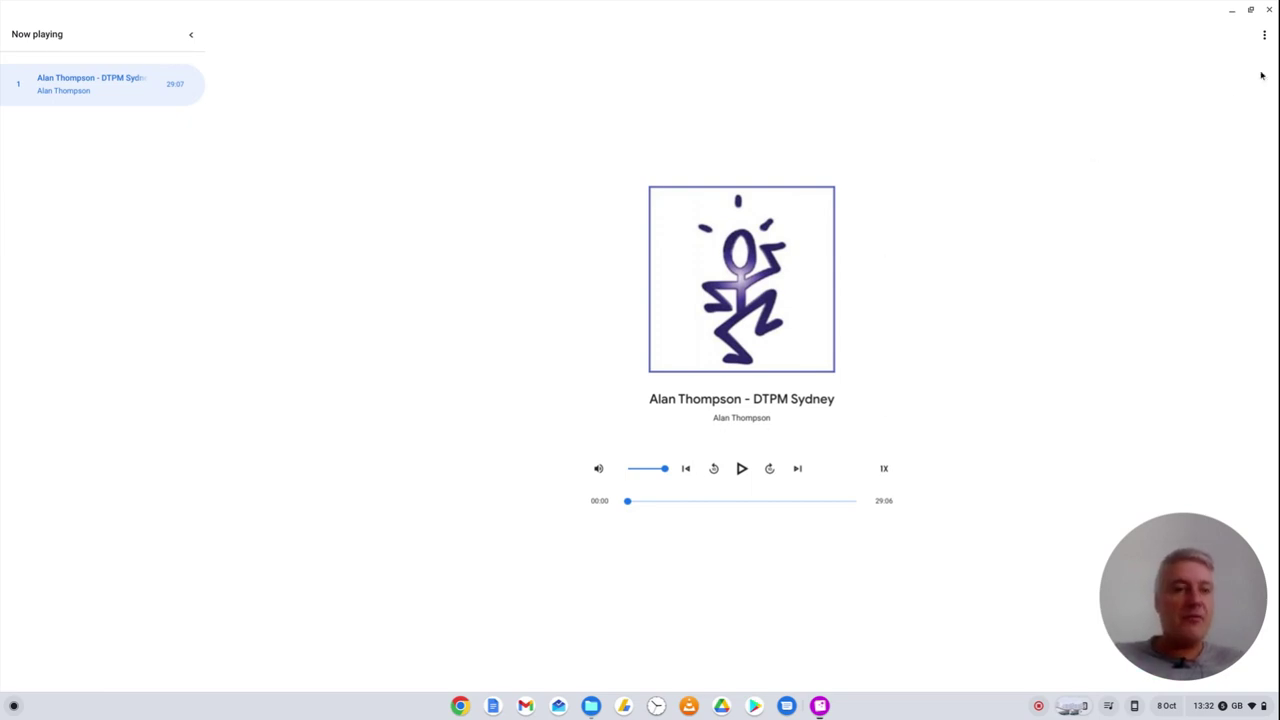
{"action": "left_click", "coordinate": [1264, 36]}
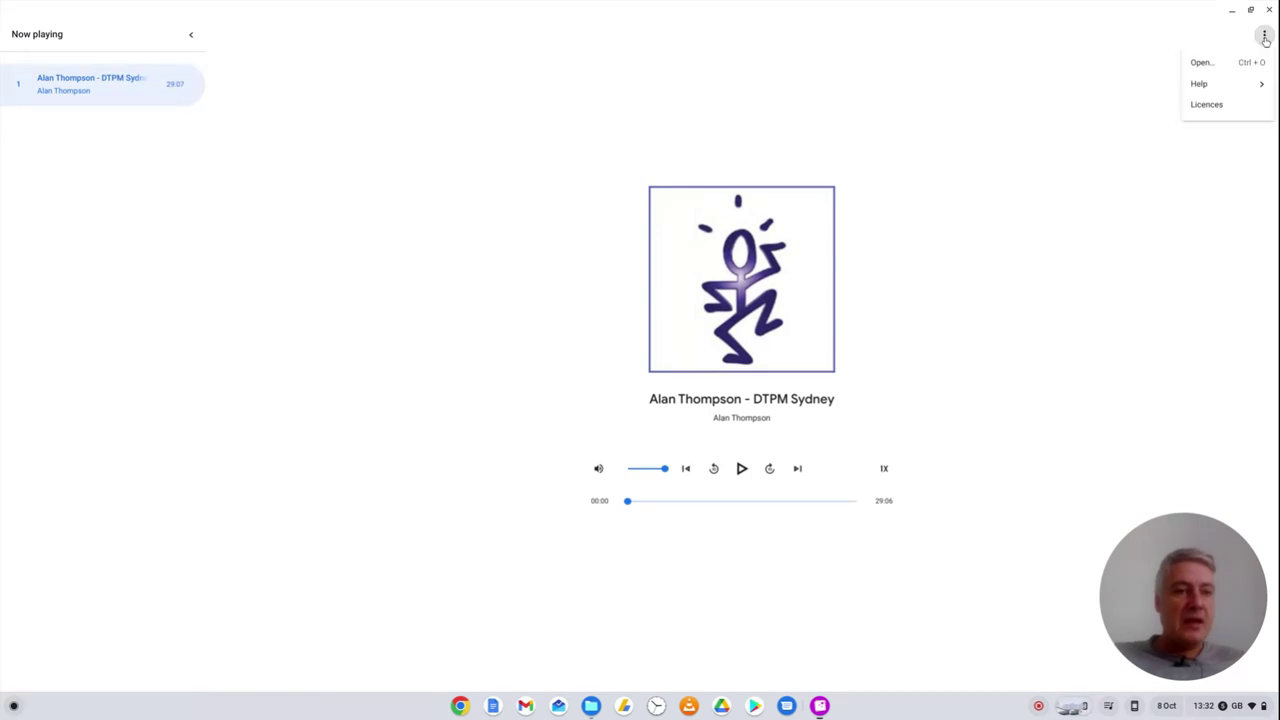
{"action": "left_click", "coordinate": [1264, 38]}
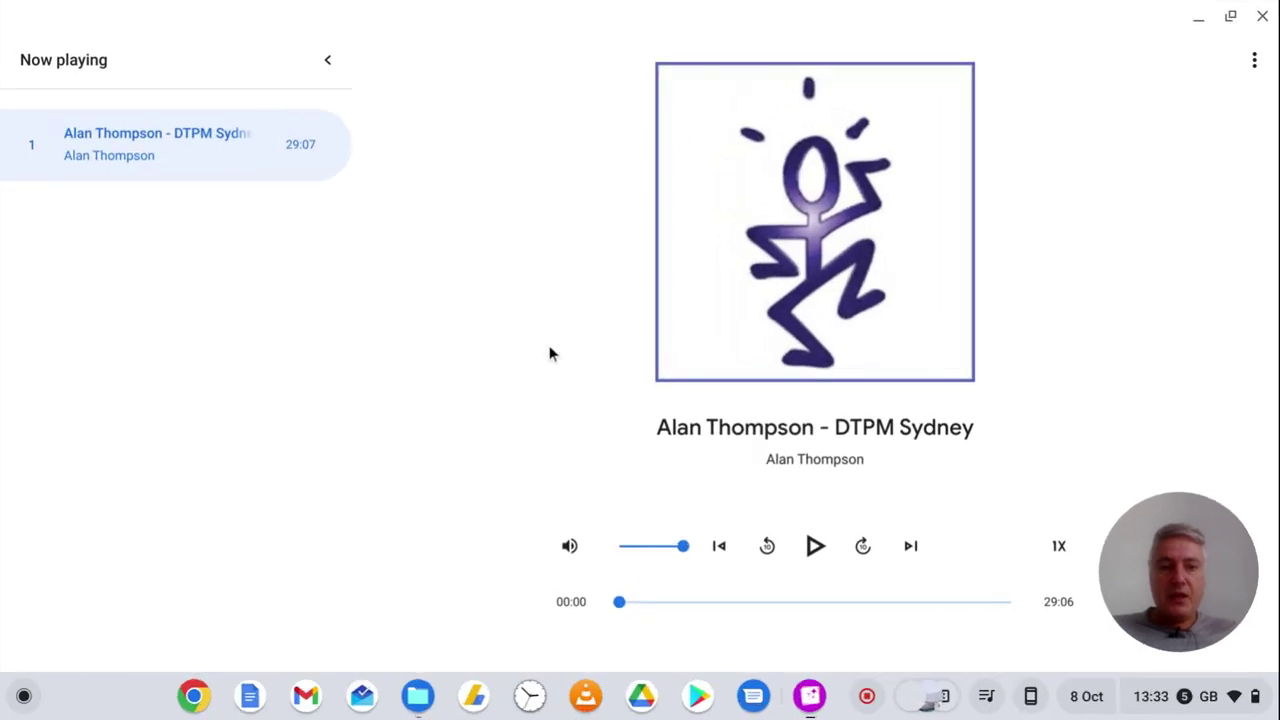
Show the Cast device list, including Living Room TV and All speakers, from the context menu.
{"action": "right_click", "coordinate": [583, 255]}
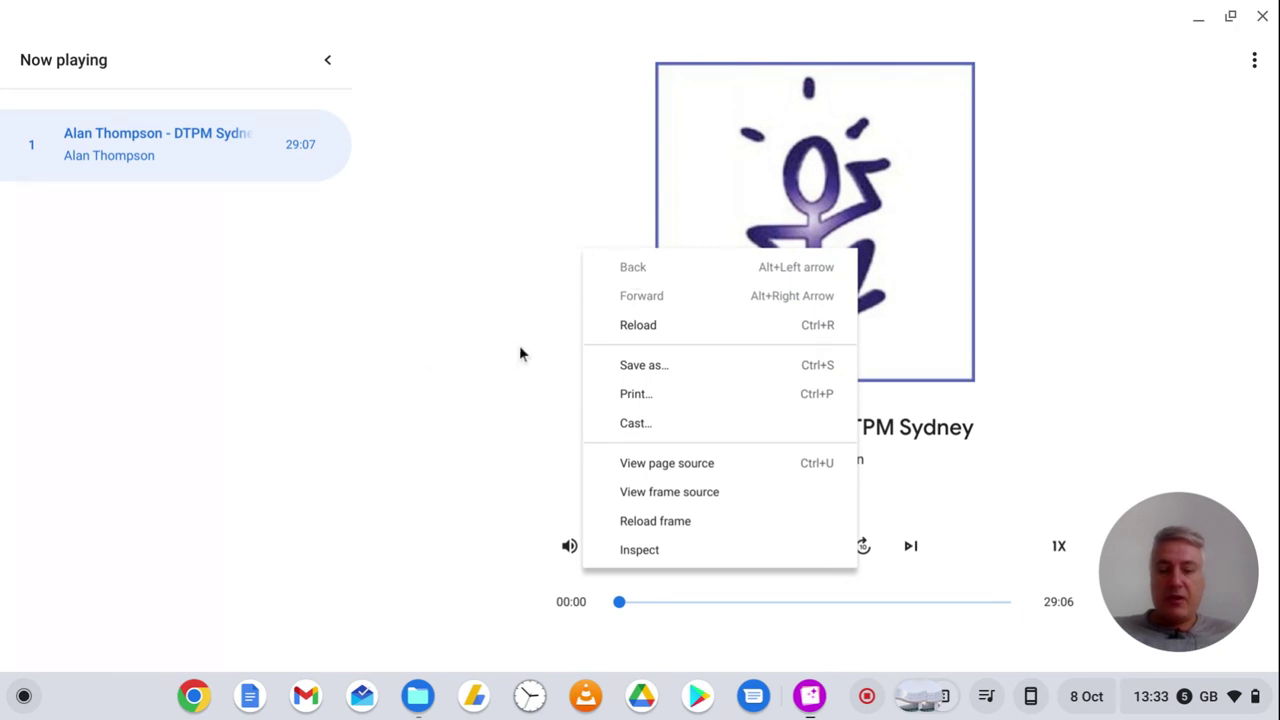
{"action": "left_click", "coordinate": [648, 426]}
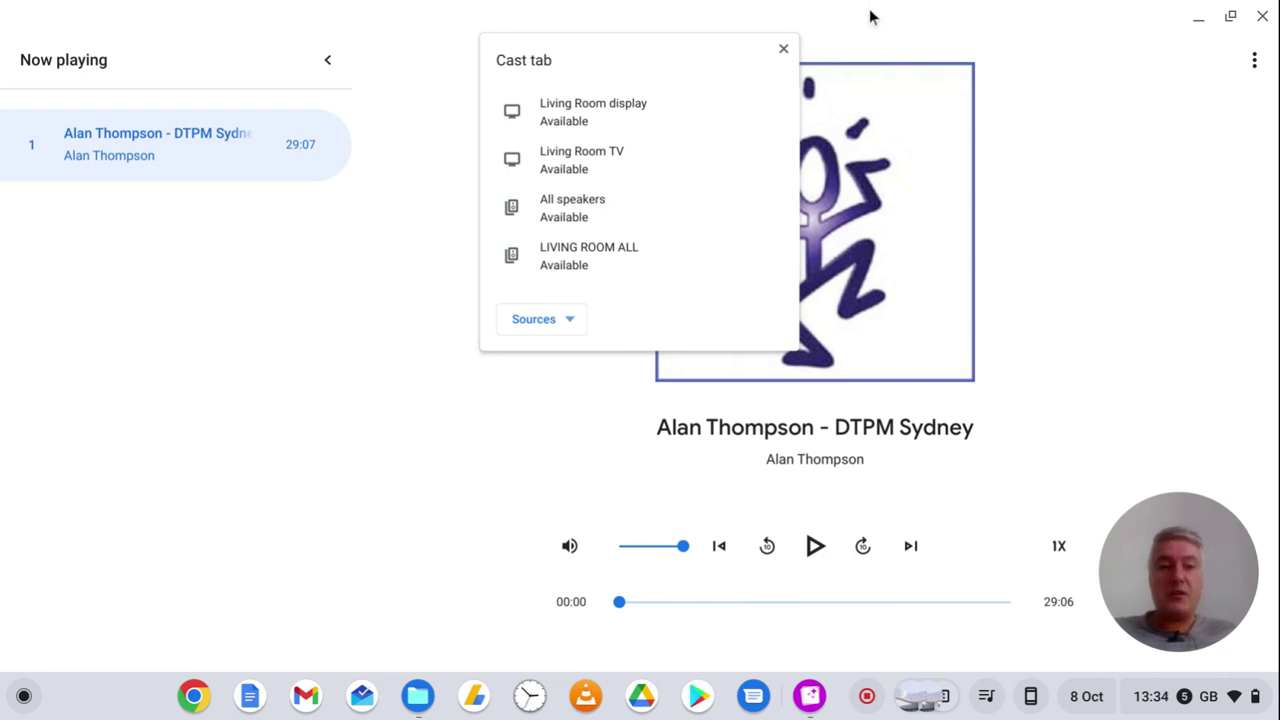
Close the Cast device list, reopen it via Cast…, then close it again.
{"action": "left_click", "coordinate": [783, 50]}
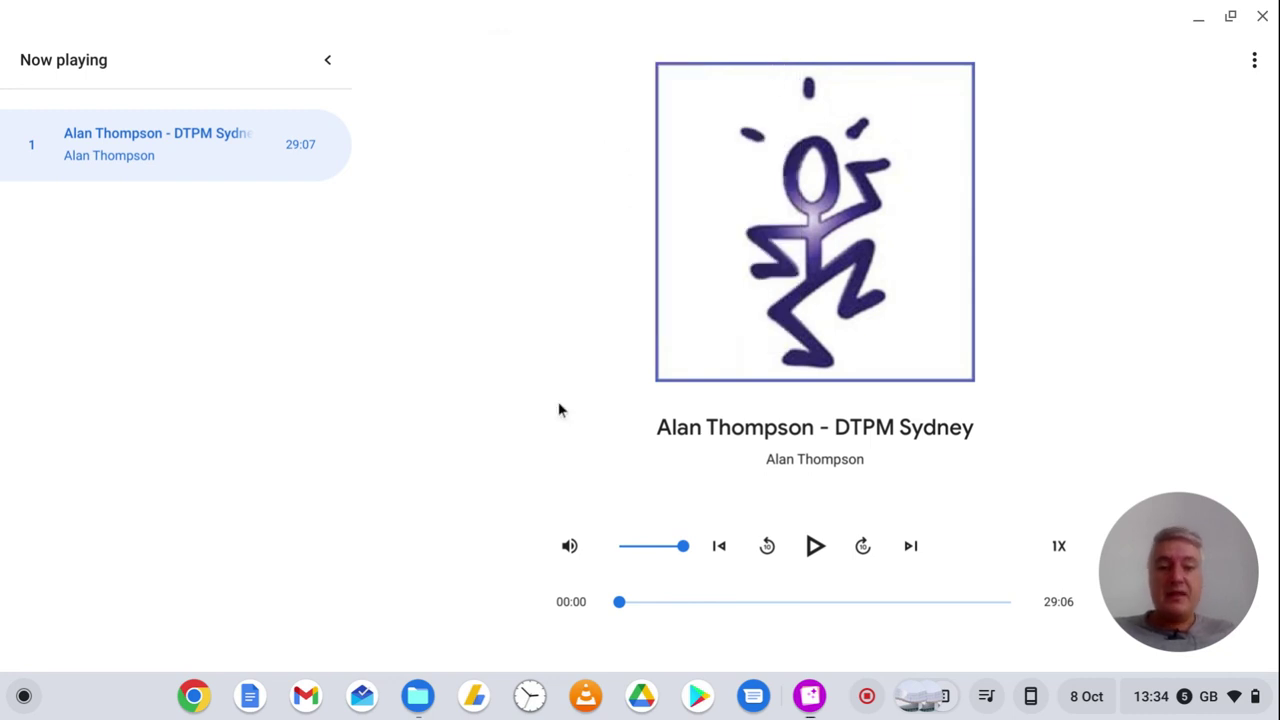
{"action": "right_click", "coordinate": [583, 238]}
{"action": "left_click", "coordinate": [620, 410]}
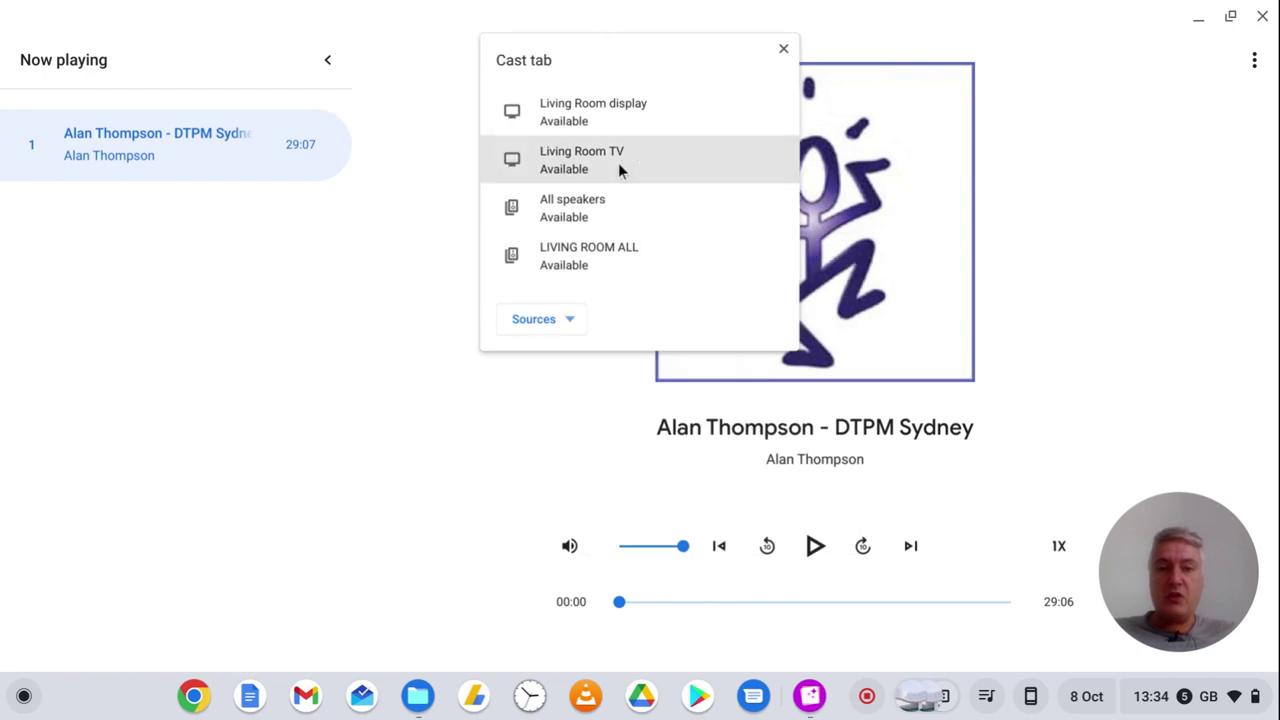
{"action": "left_click", "coordinate": [784, 50]}
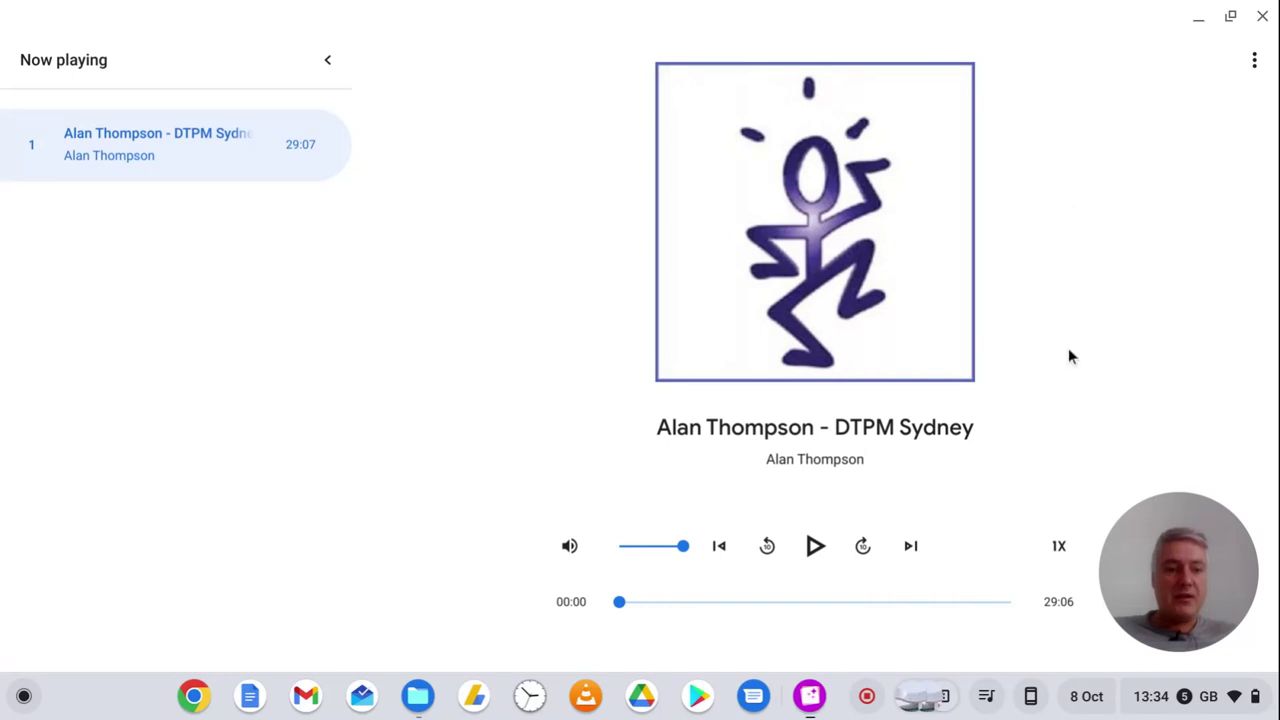